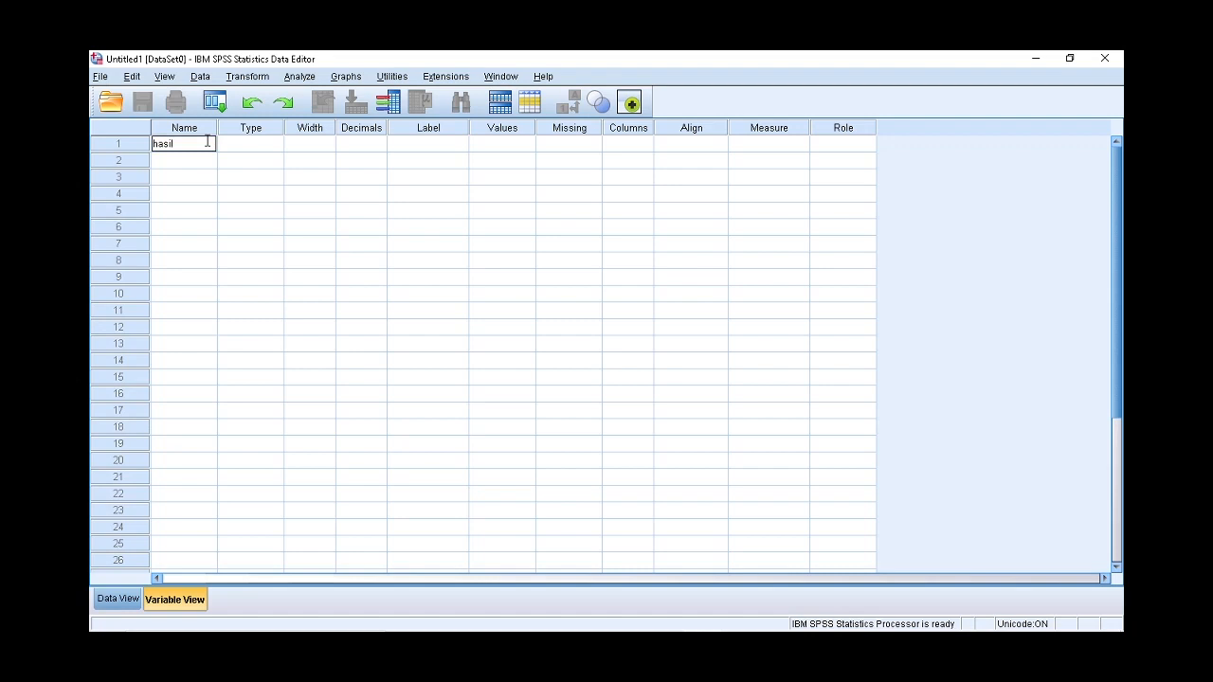
Step: Commit the variable name hasil and confirm Numeric as its variable type
left_click(271, 146)
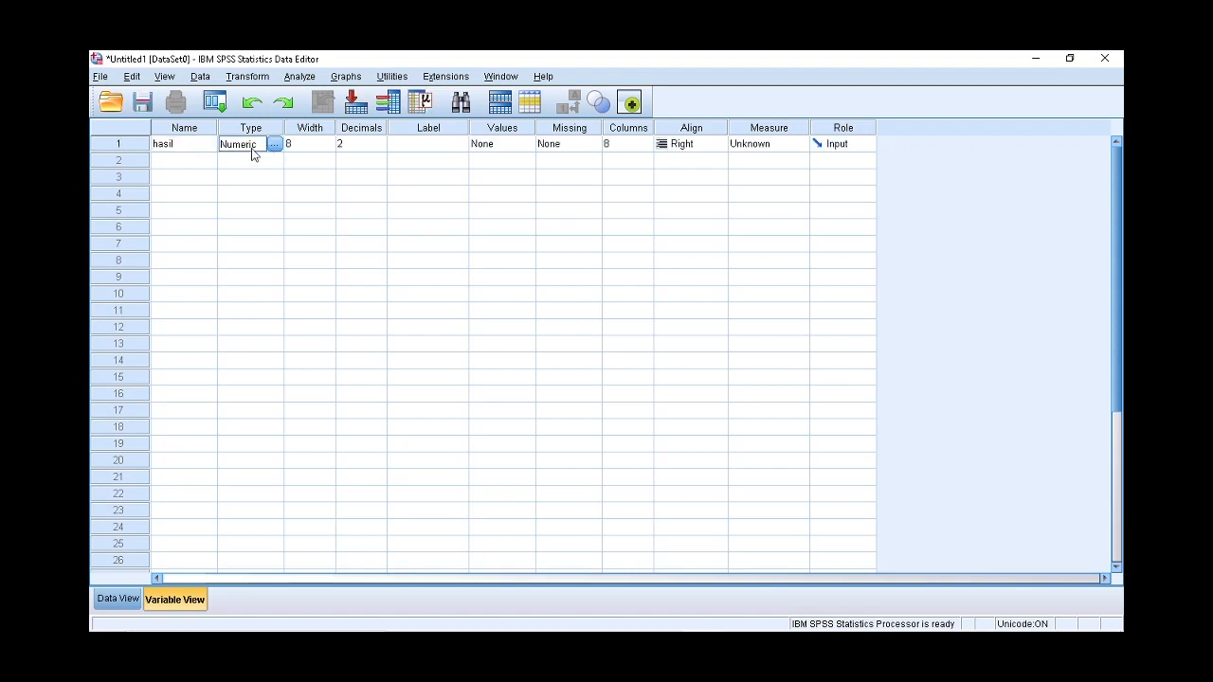
left_click(275, 144)
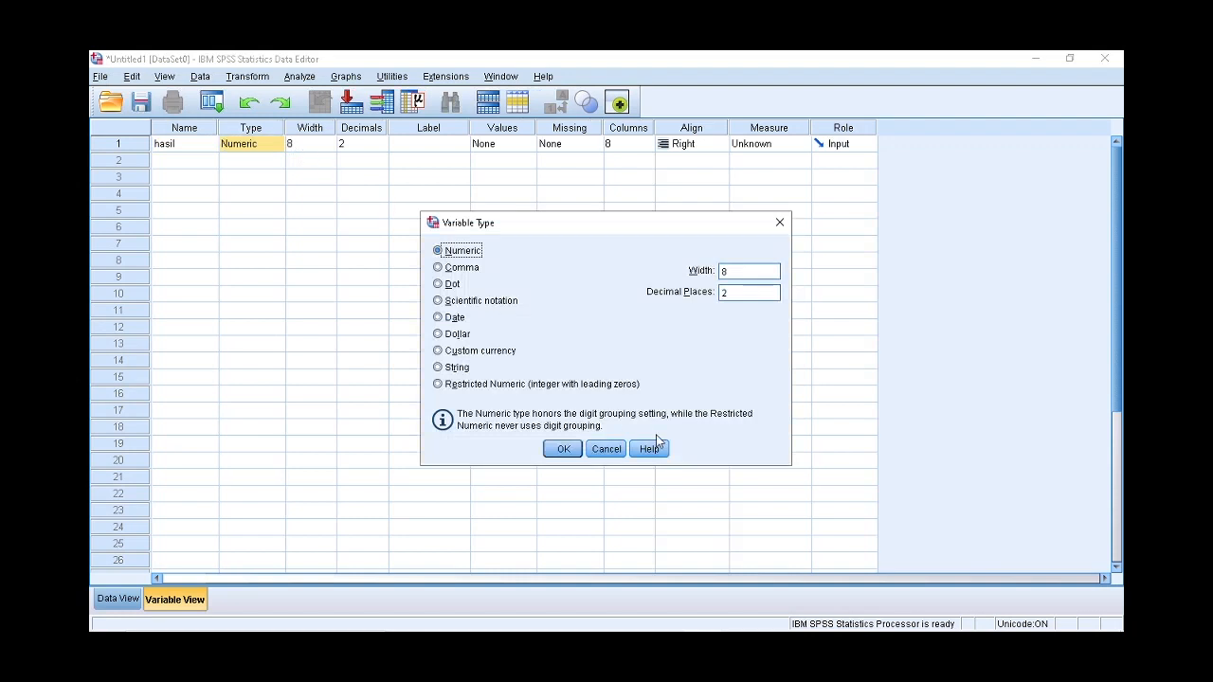
left_click(562, 450)
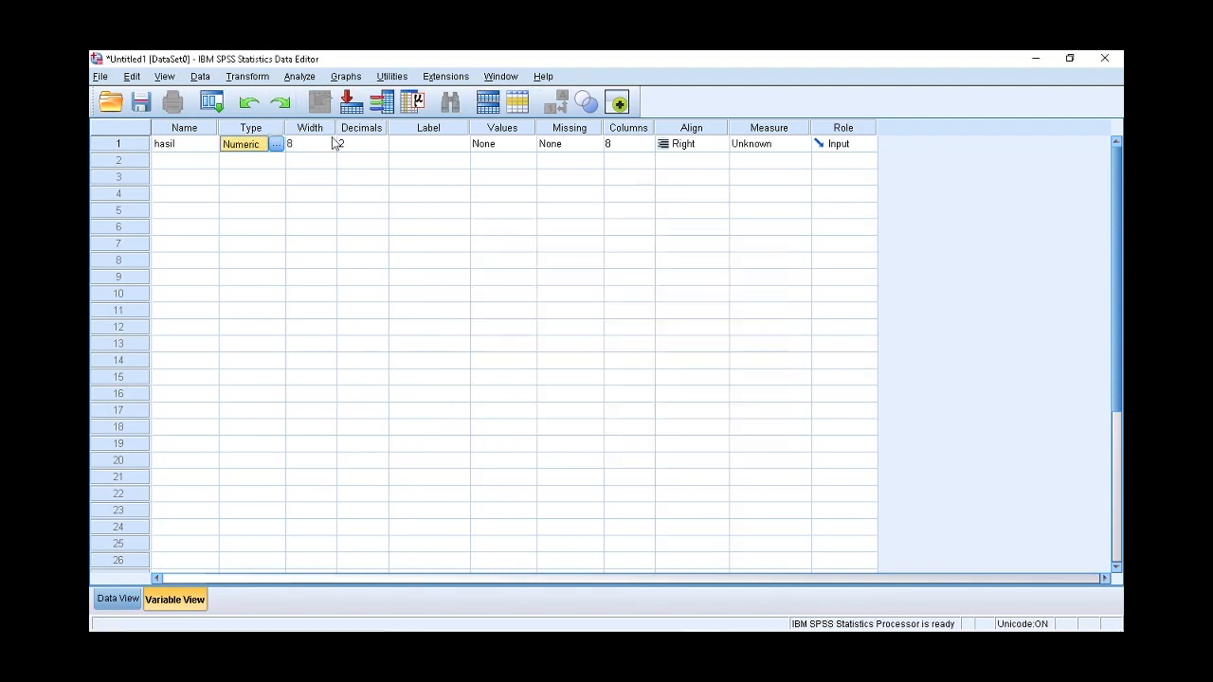
Step: Set the hasil variable's decimals to 0 and enter waktu as its label
left_click(376, 149)
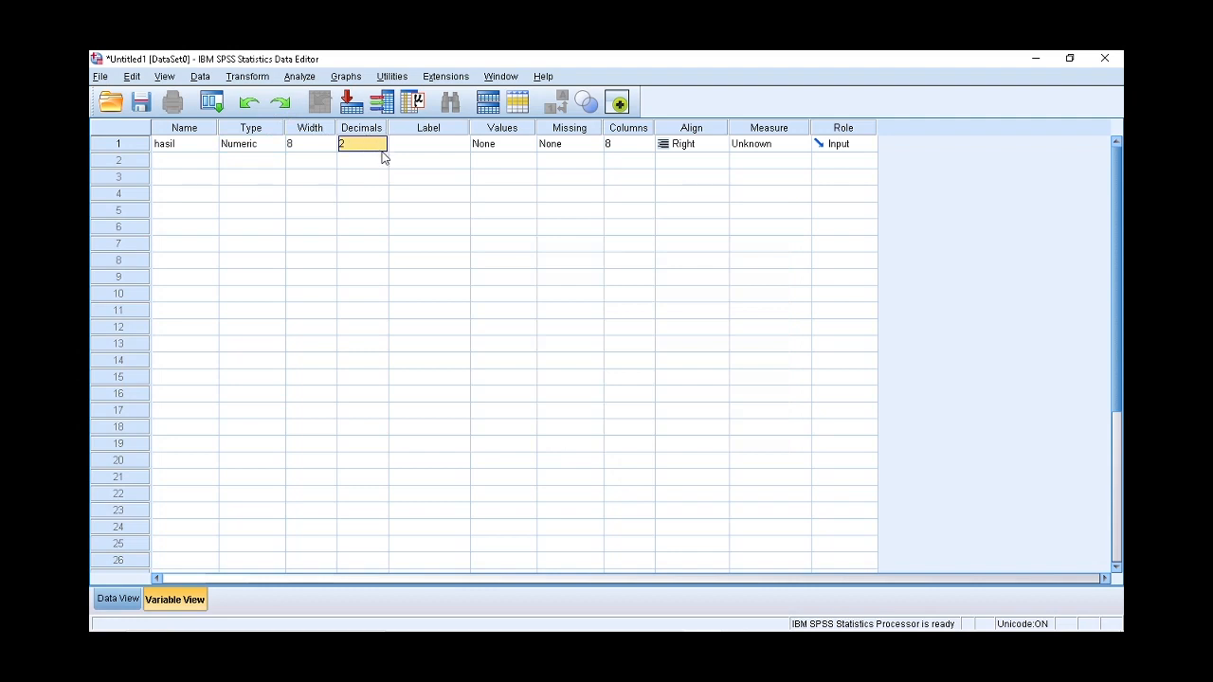
left_click(385, 151)
double_click(385, 148)
left_click(423, 150)
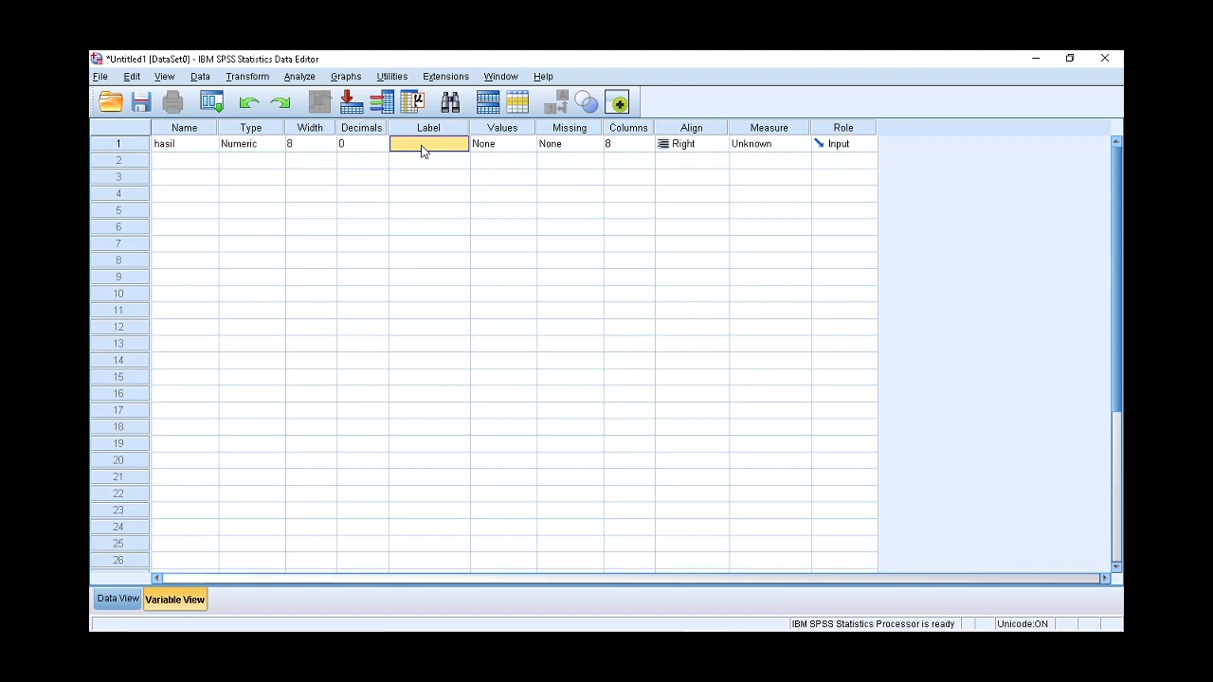
type("waktu")
Step: Show the empty data grid beside the Excel workbook uji tsatu sample and display the workbook's Sheet1
left_click(124, 604)
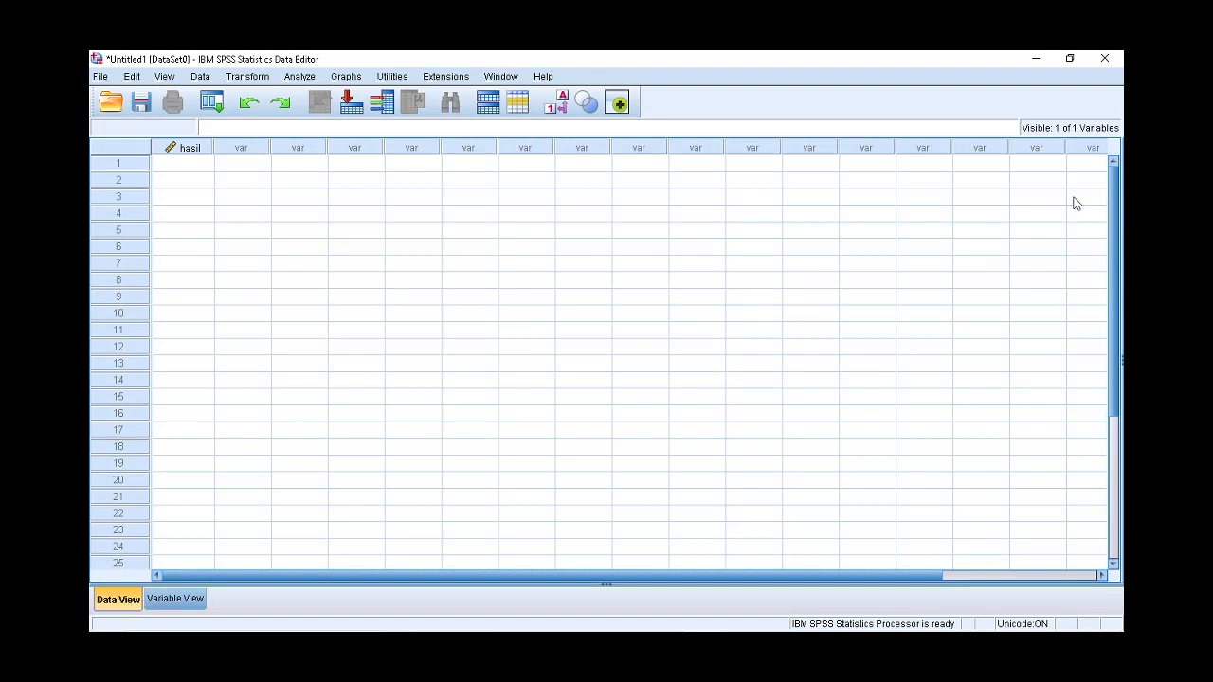
mouse_move(702, 599)
left_click(590, 618)
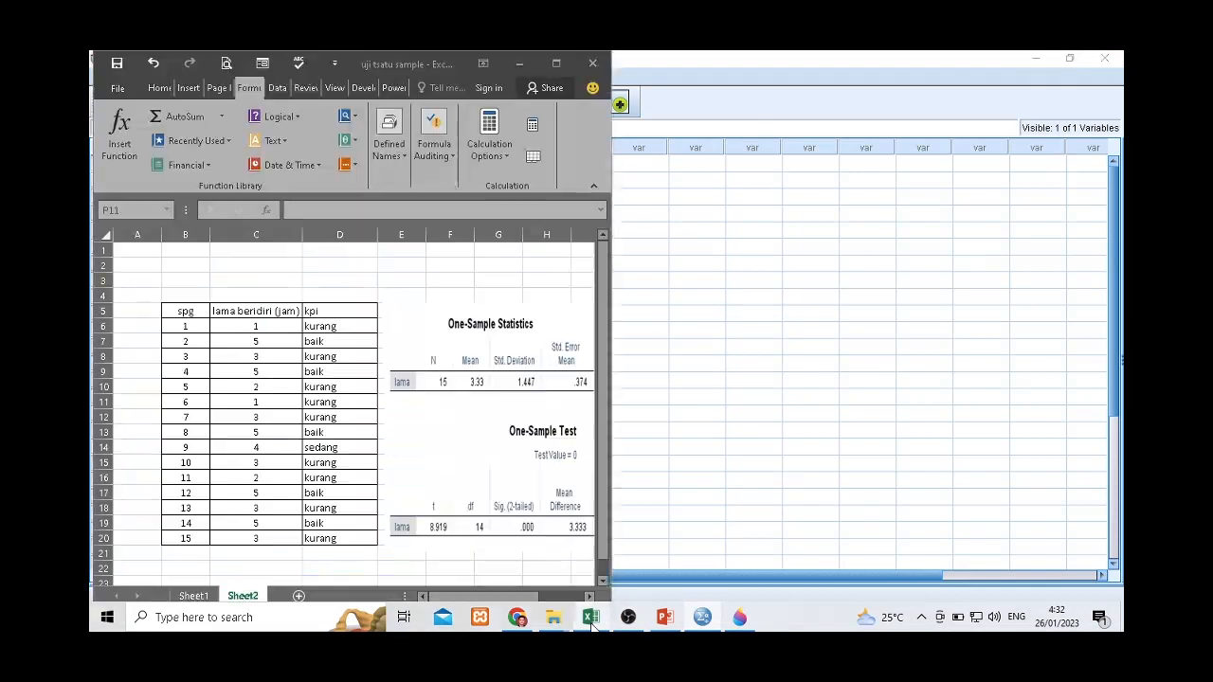
left_click(1070, 58)
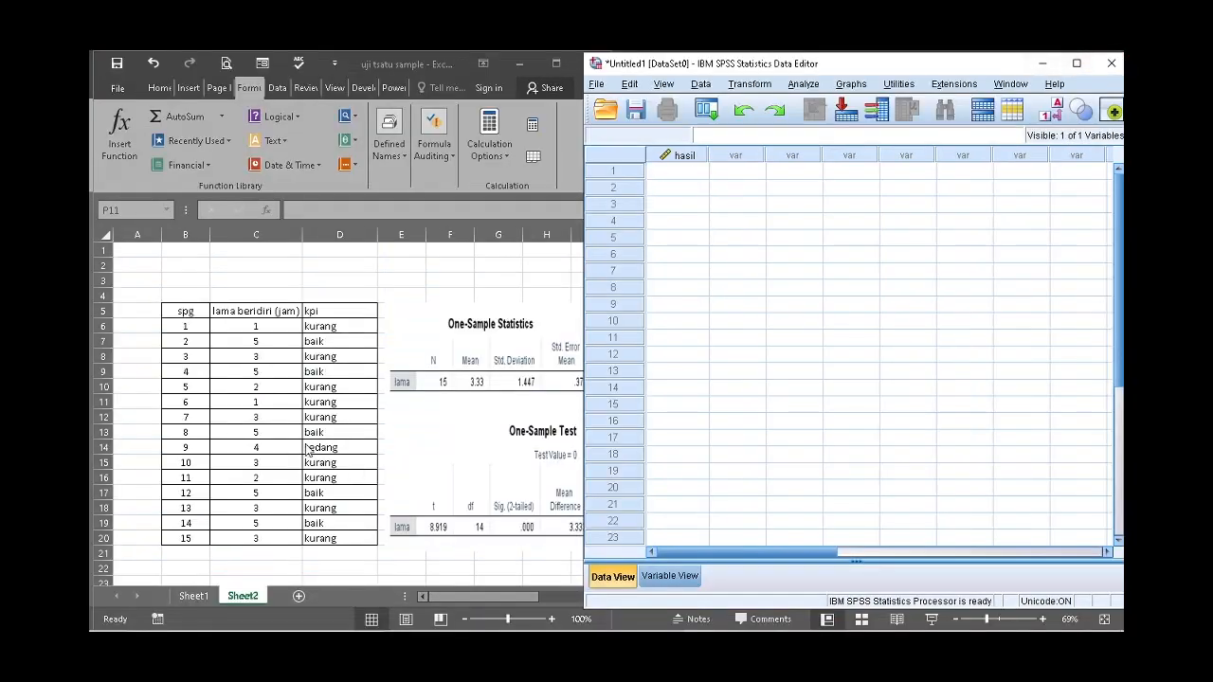
left_click(189, 589)
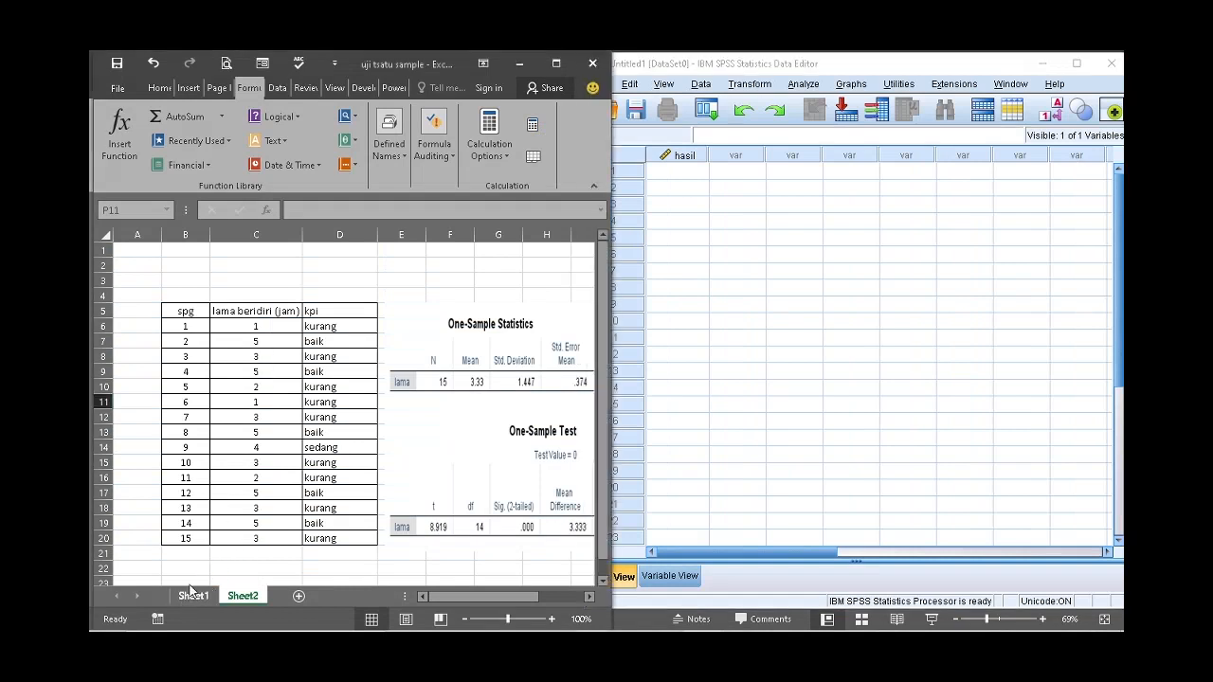
left_click(196, 597)
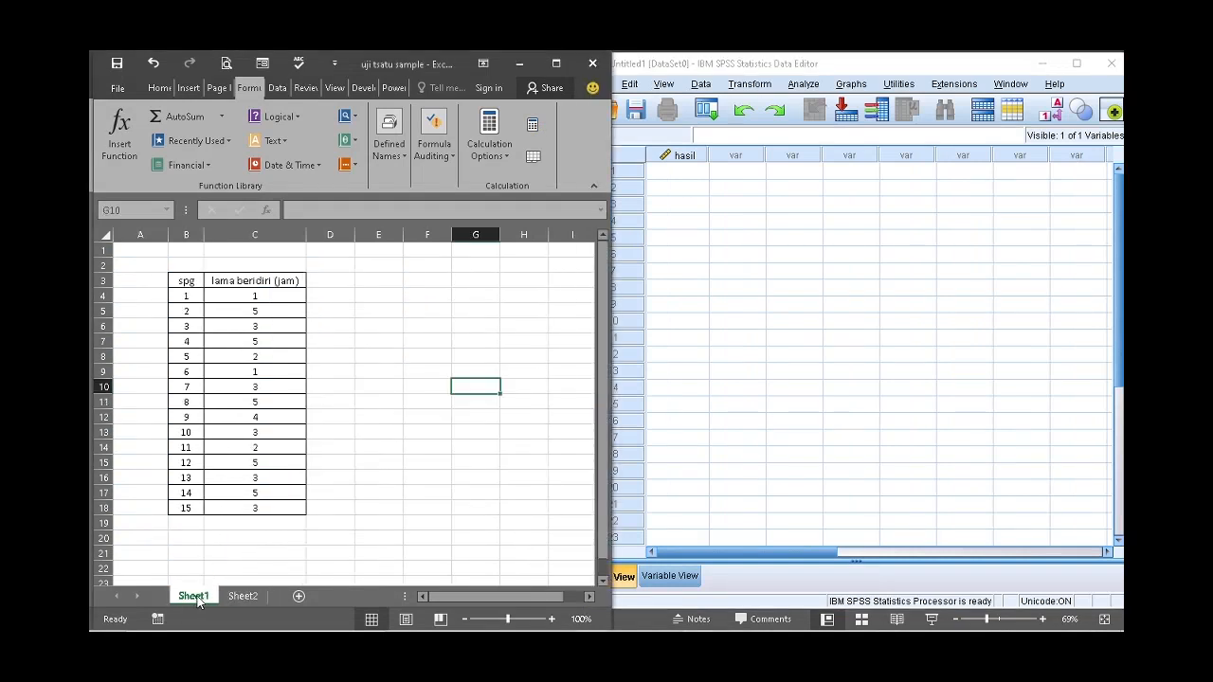
Step: Copy the lama beridiri (jam) values in C4:C18 from Excel into the SPSS hasil column, starting at row 1
left_click(260, 297)
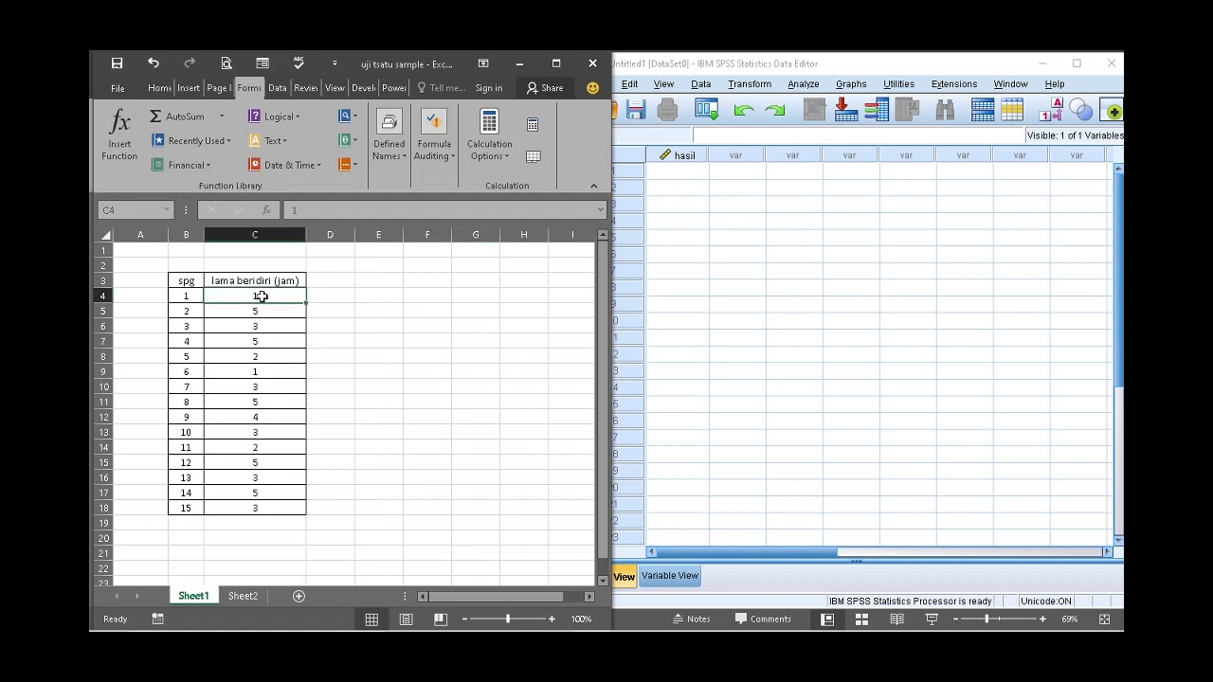
key("shift+Down")
key("shift+Down")
key("shift+Down")
key("shift+Down")
key("shift+Down")
key("shift+Down")
key("shift+Down")
key("shift+Down")
key("shift+Down")
key("shift+Down")
key("shift+Down")
key("shift+Down")
key("shift+Down")
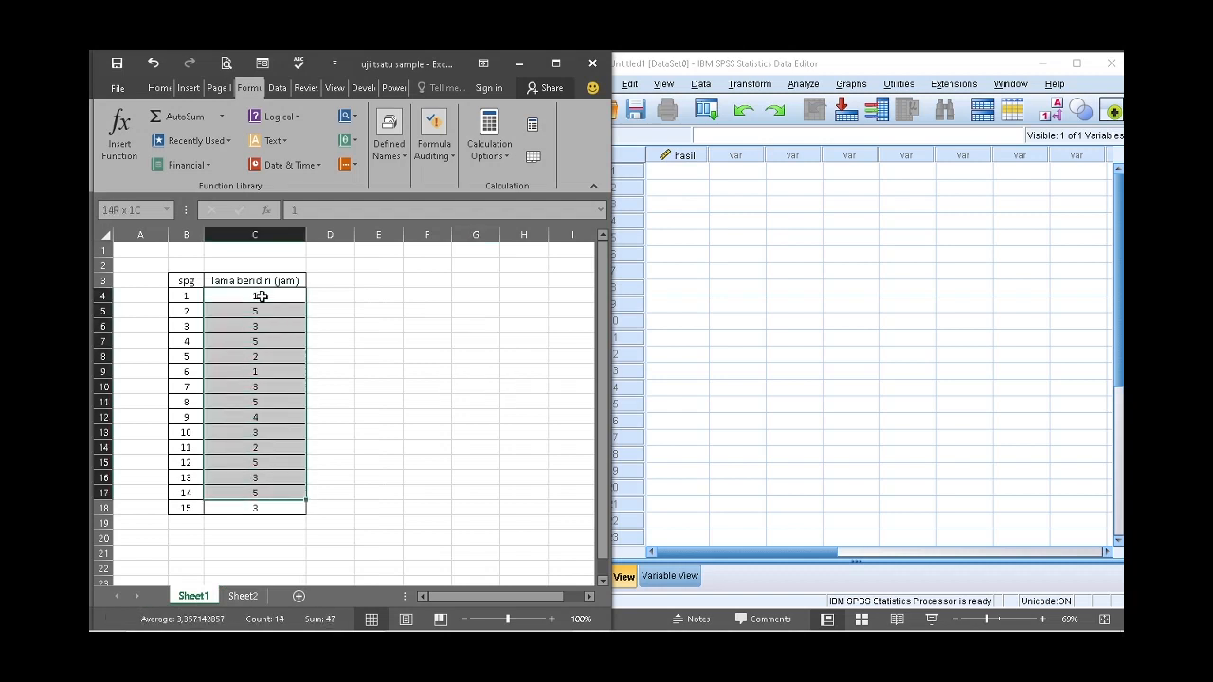
key("shift+Down")
key("ctrl+c")
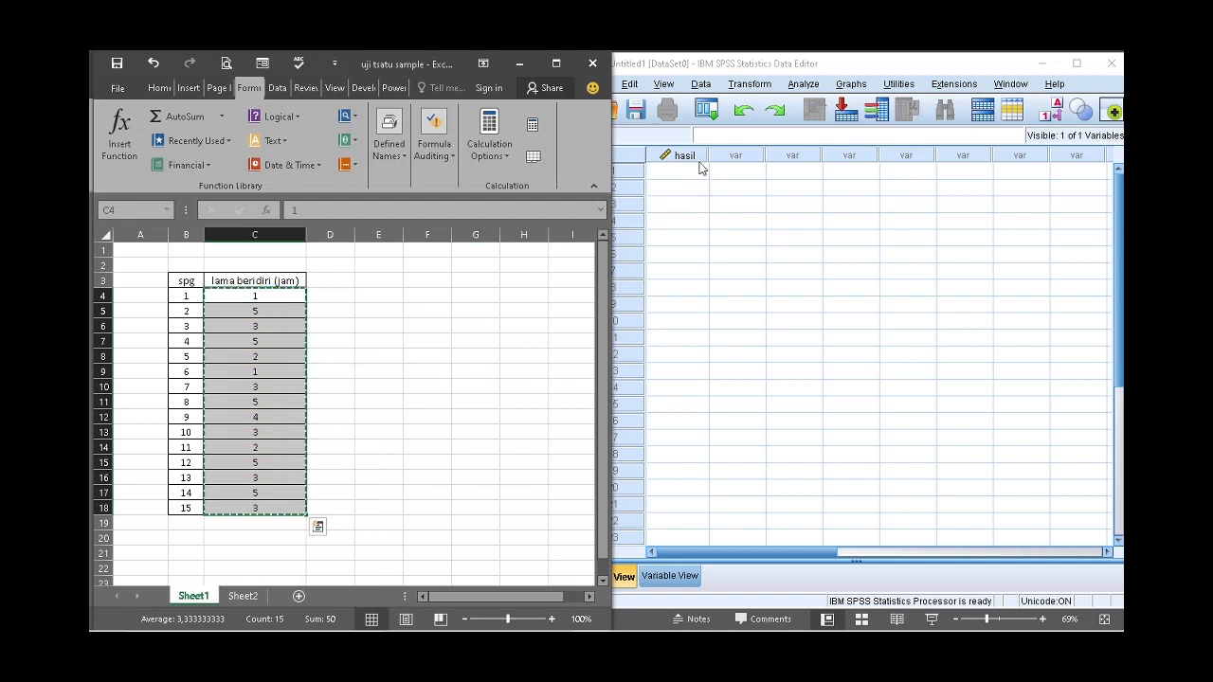
left_click(683, 173)
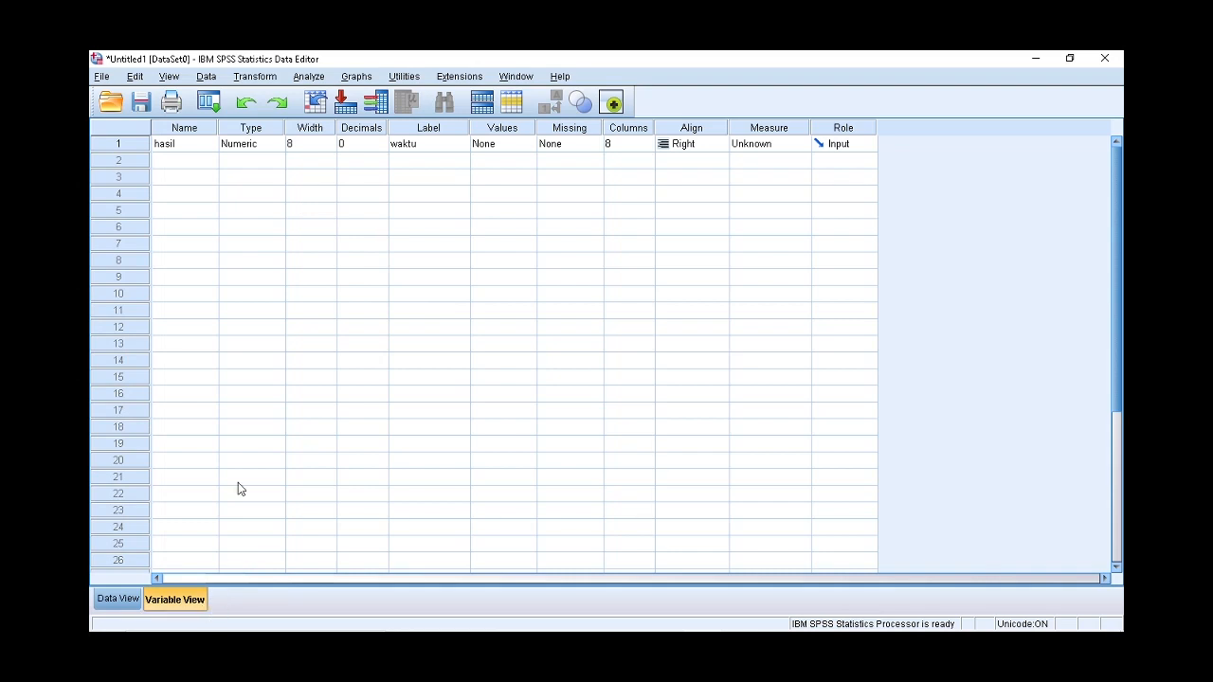
Step: Review the name and type definition of the hasil variable and return to the data values
left_click(183, 145)
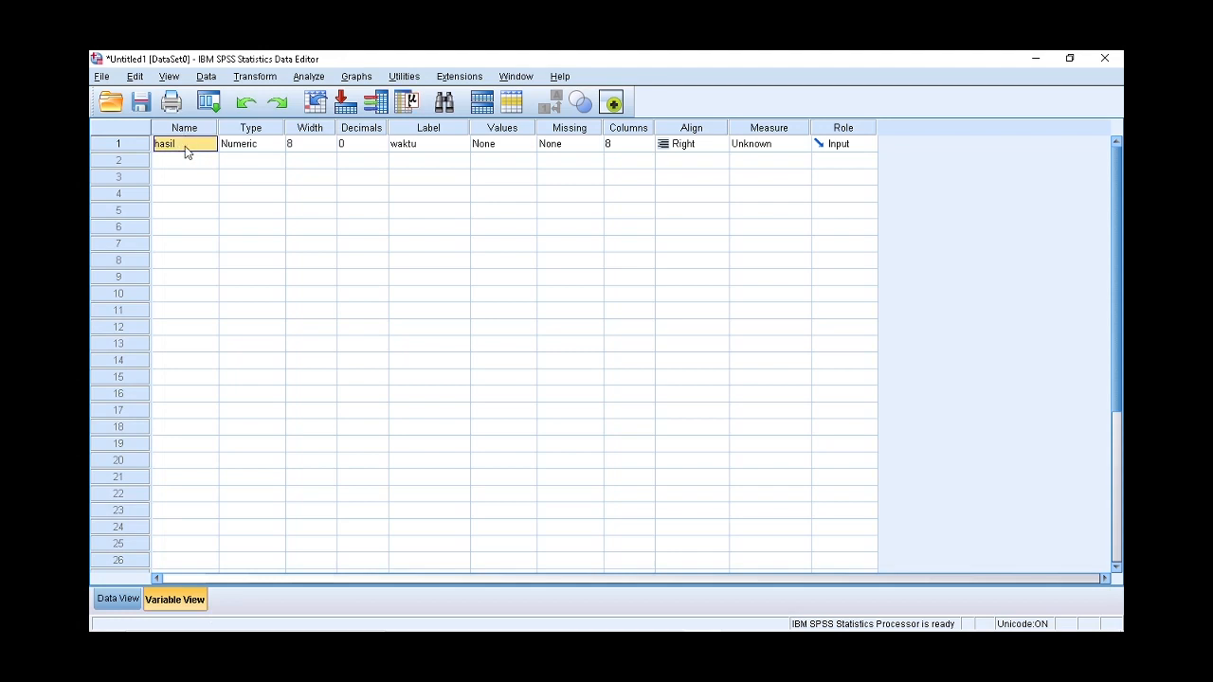
left_click(252, 130)
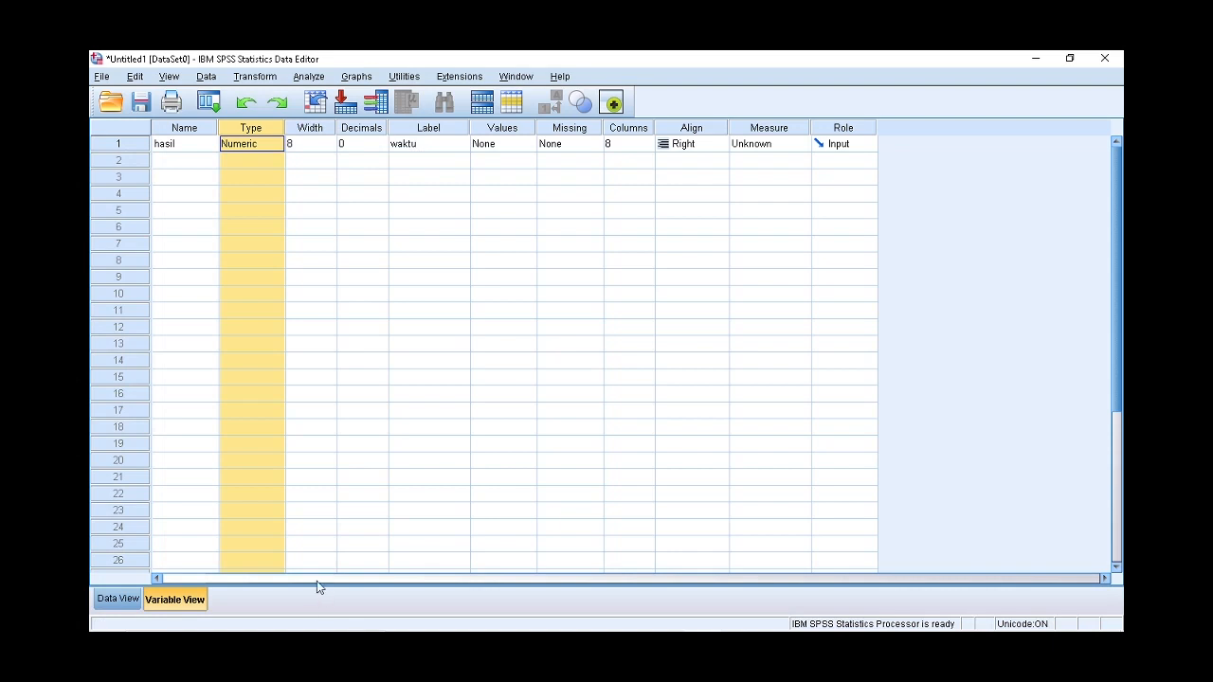
left_click(118, 599)
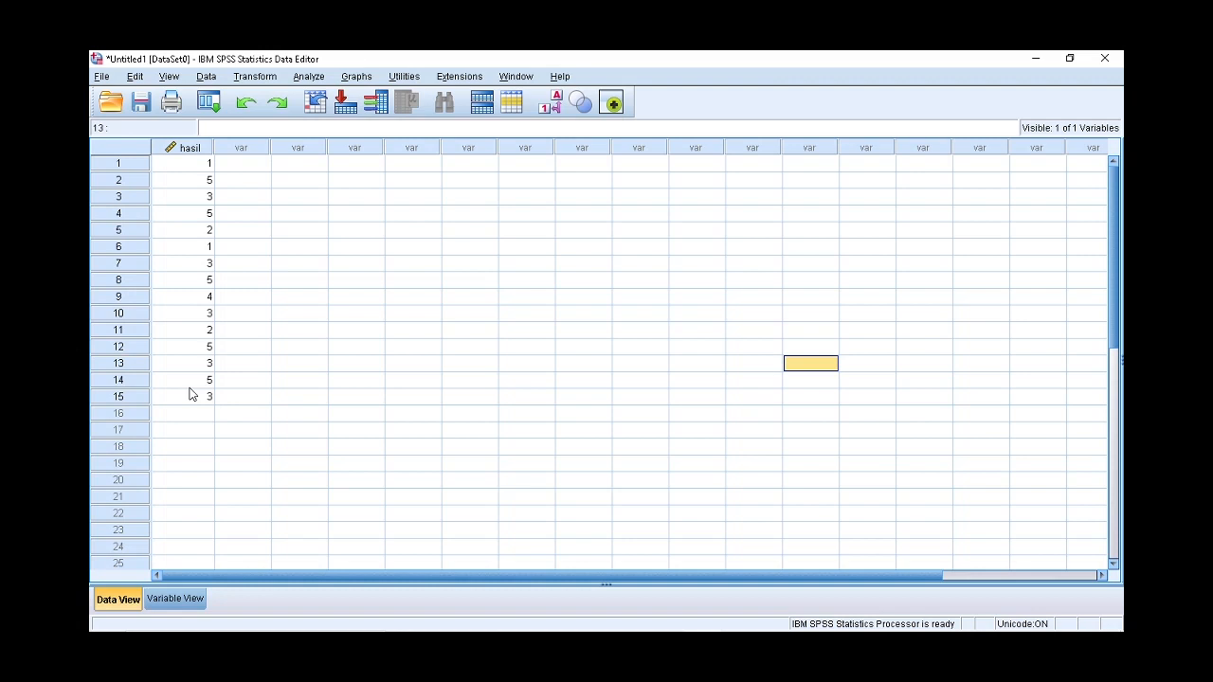
Step: Run the Explore analysis with waktu [hasil] as the dependent variable and normality plots with tests enabled
left_click(313, 77)
mouse_move(356, 116)
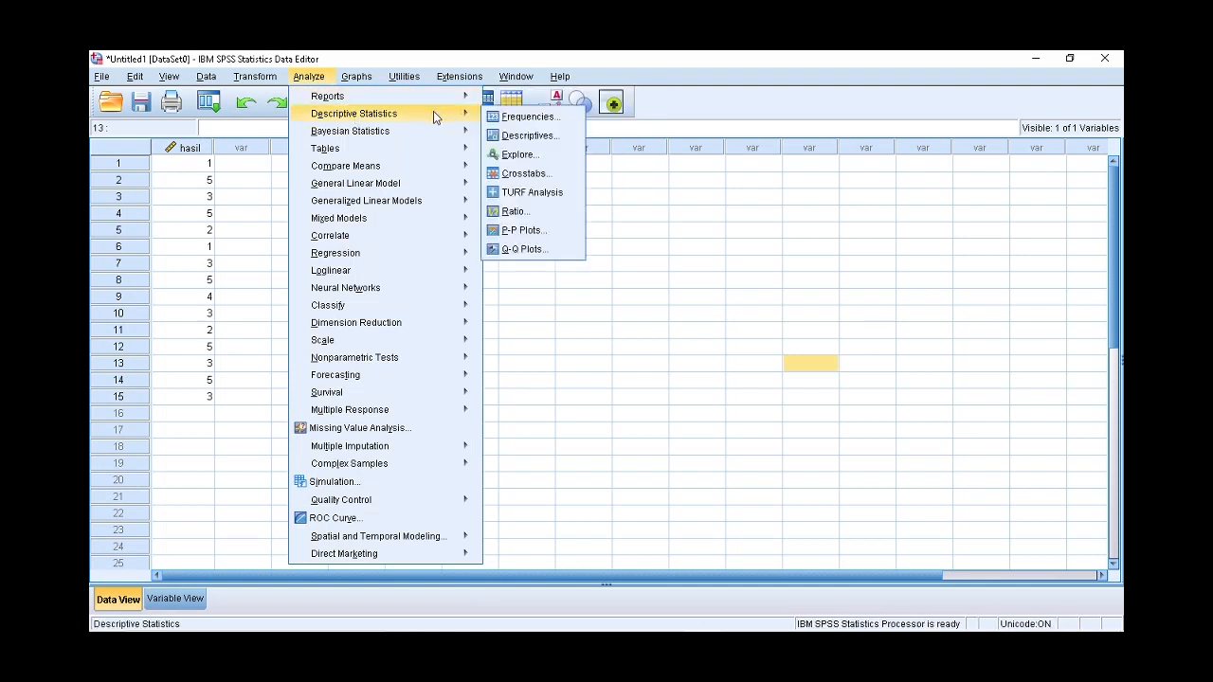
left_click(541, 157)
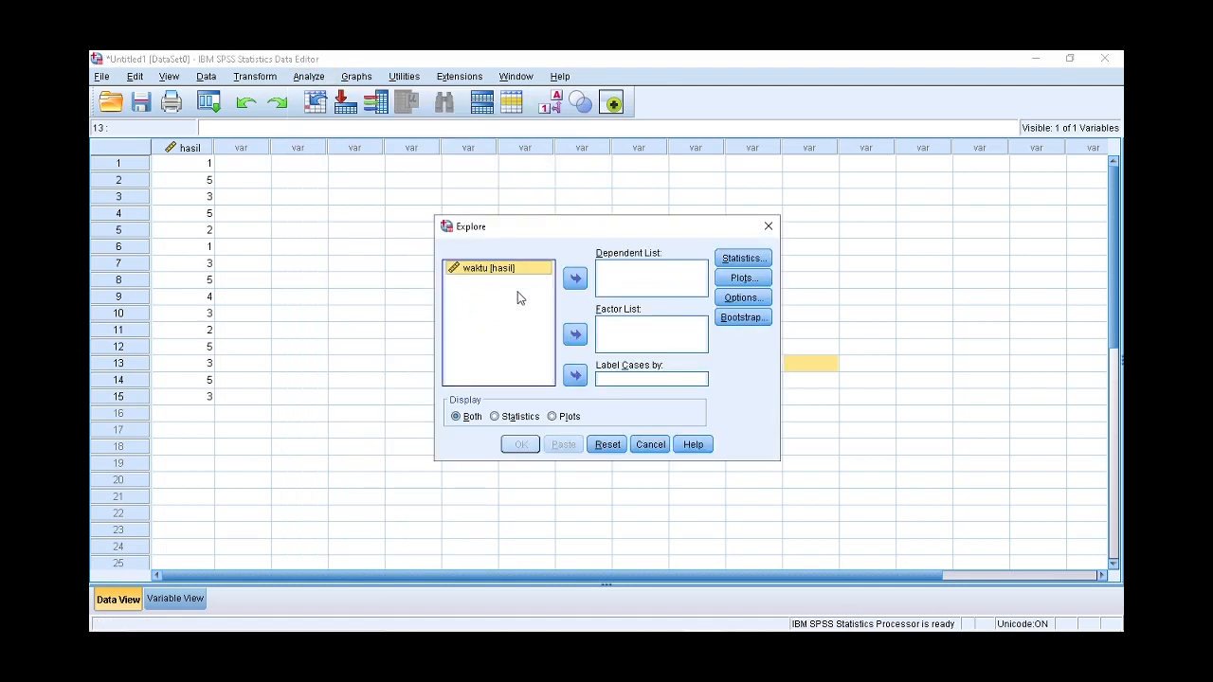
left_click(575, 279)
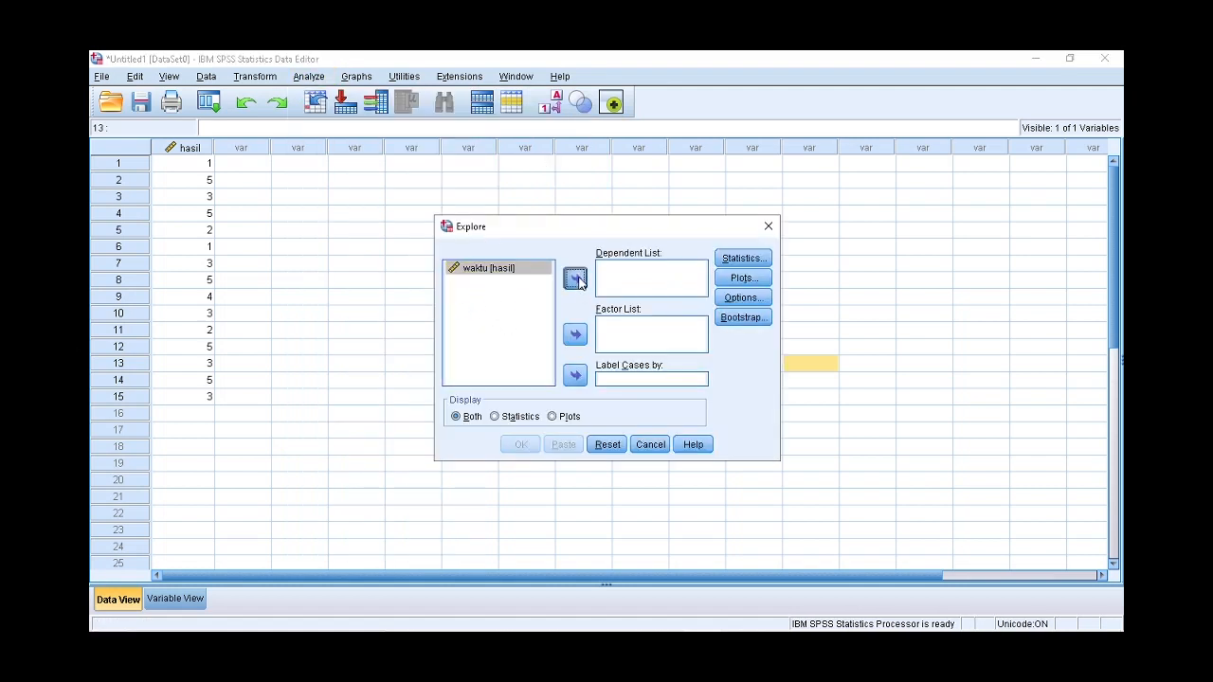
left_click(743, 278)
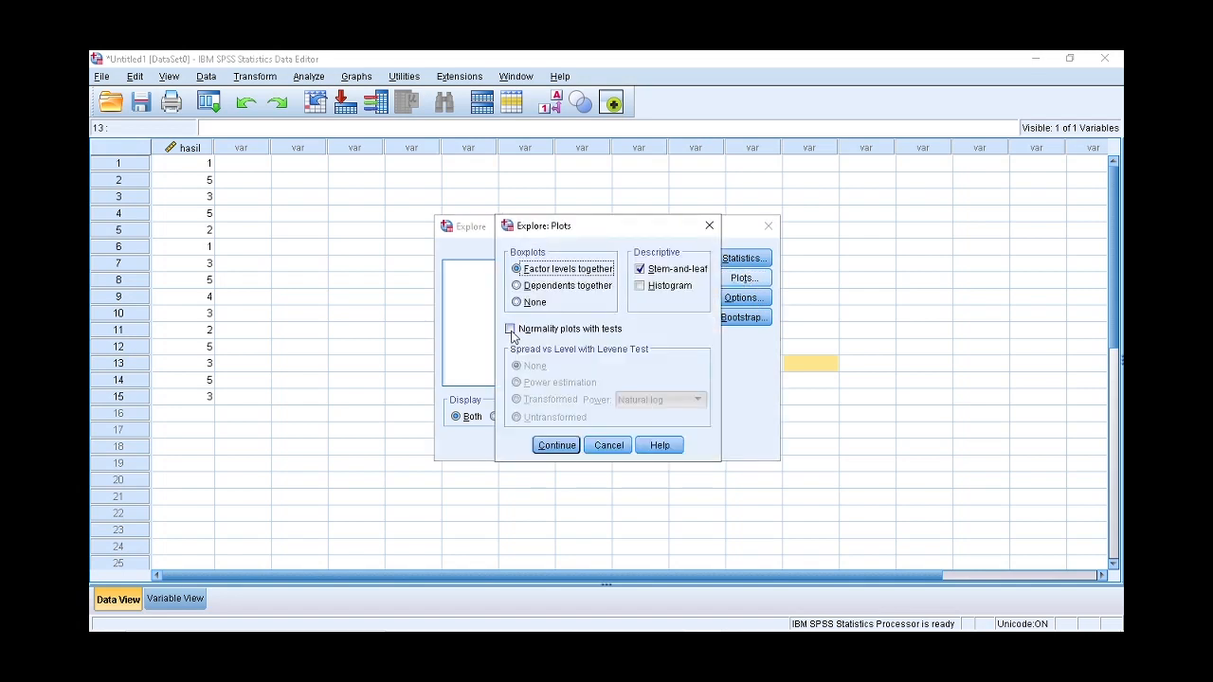
left_click(511, 330)
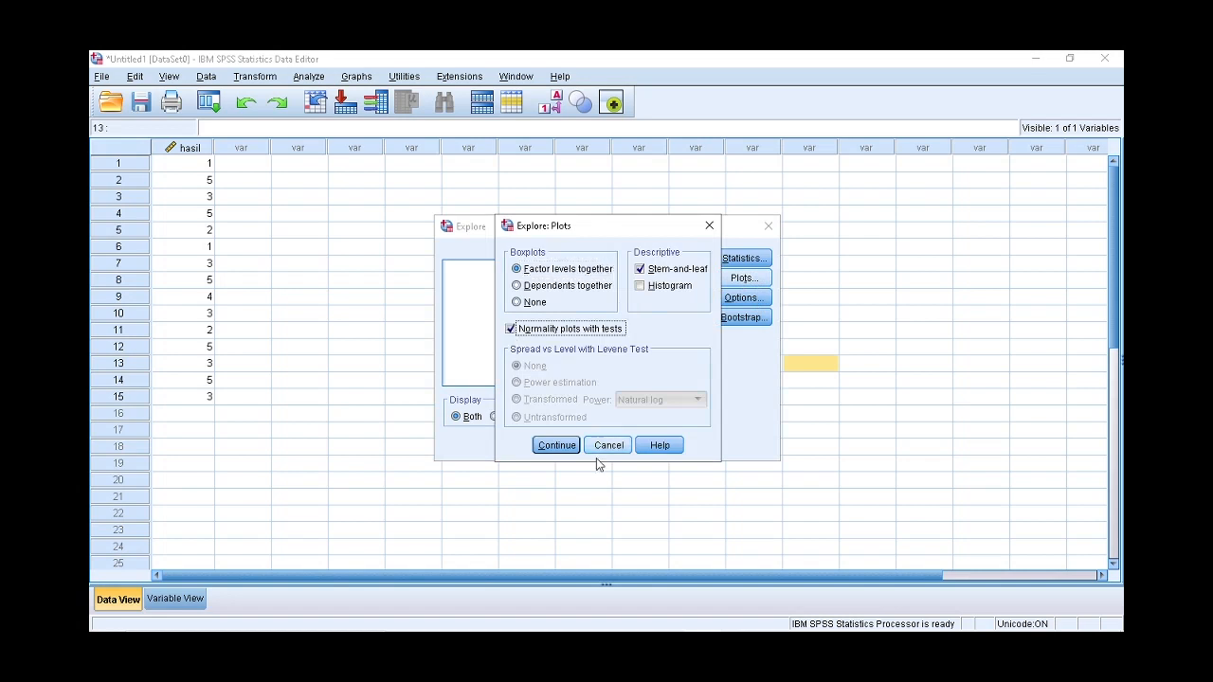
left_click(558, 445)
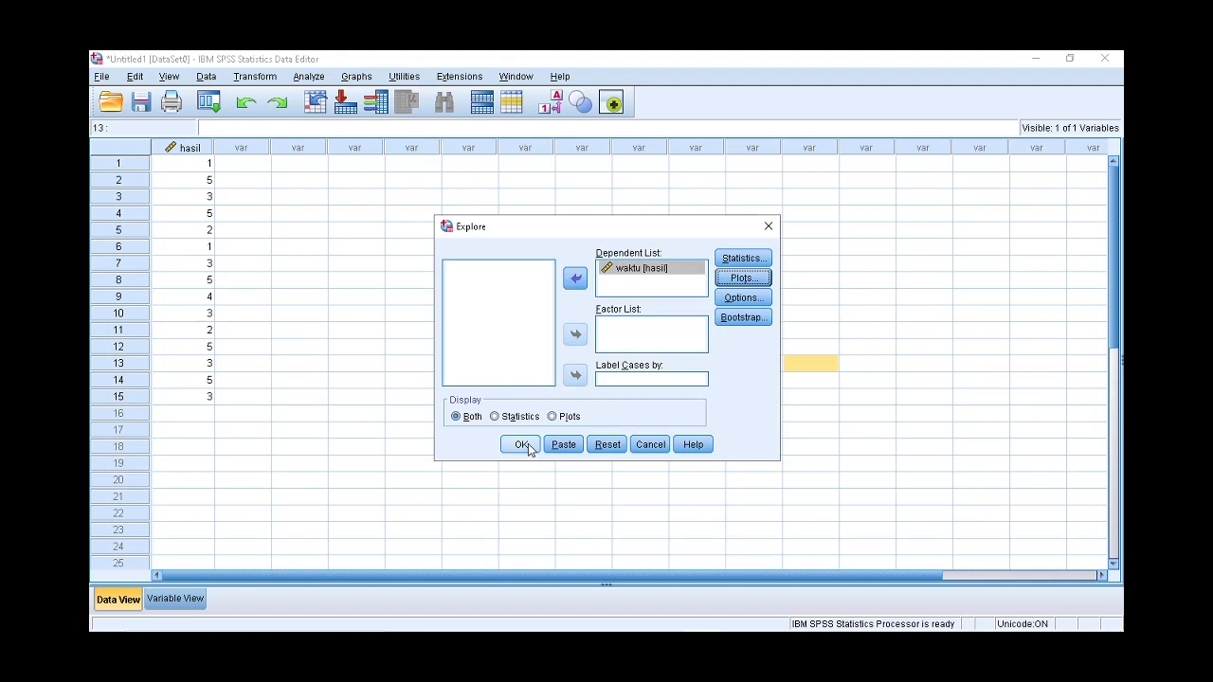
left_click(522, 444)
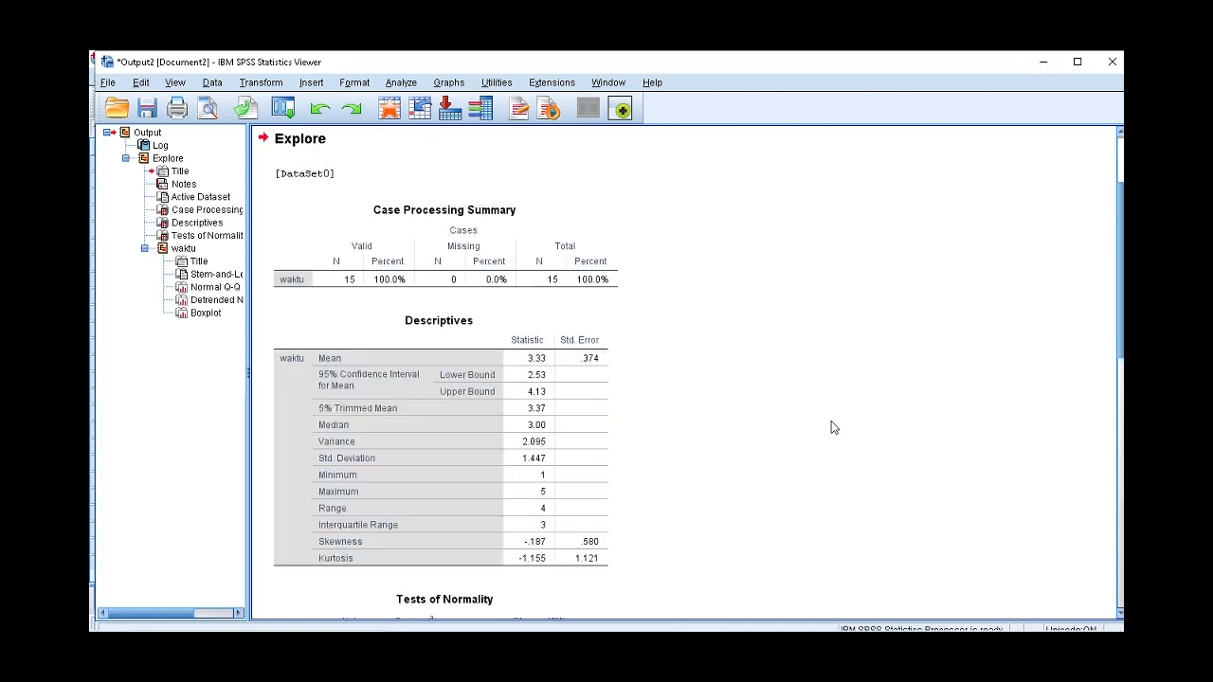
Step: Examine the Tests of Normality table in the Explore output and close the output without saving it
scroll(831, 427, "down", 3)
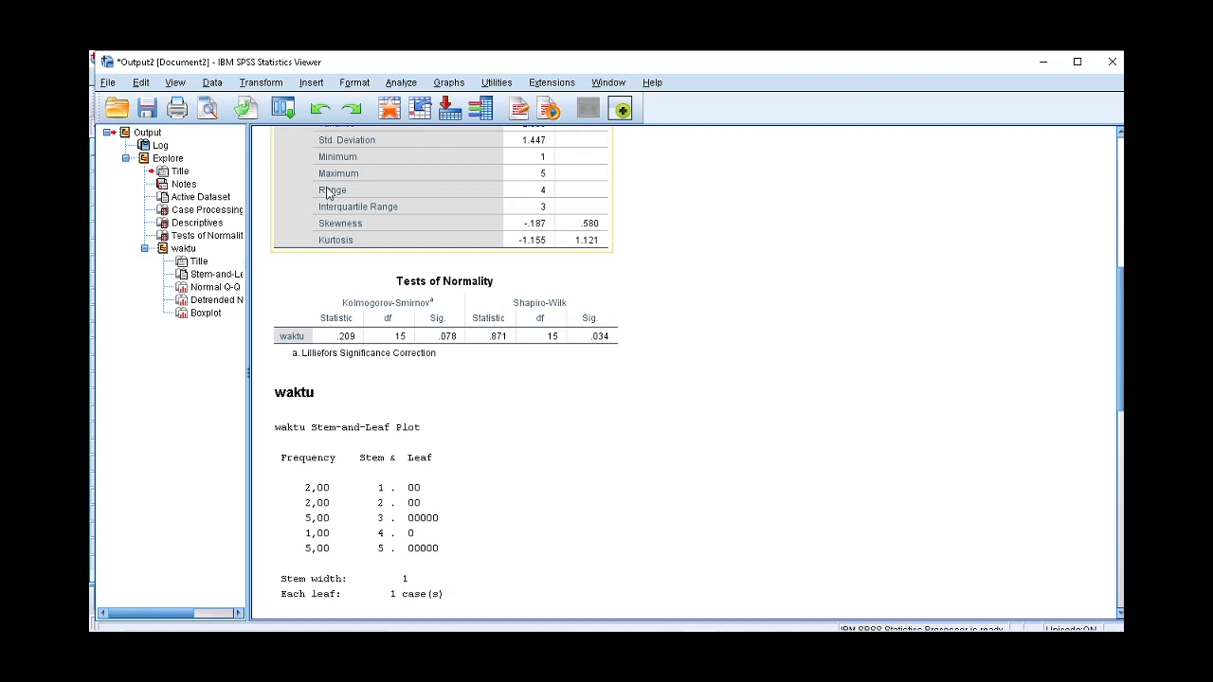
left_click(555, 560)
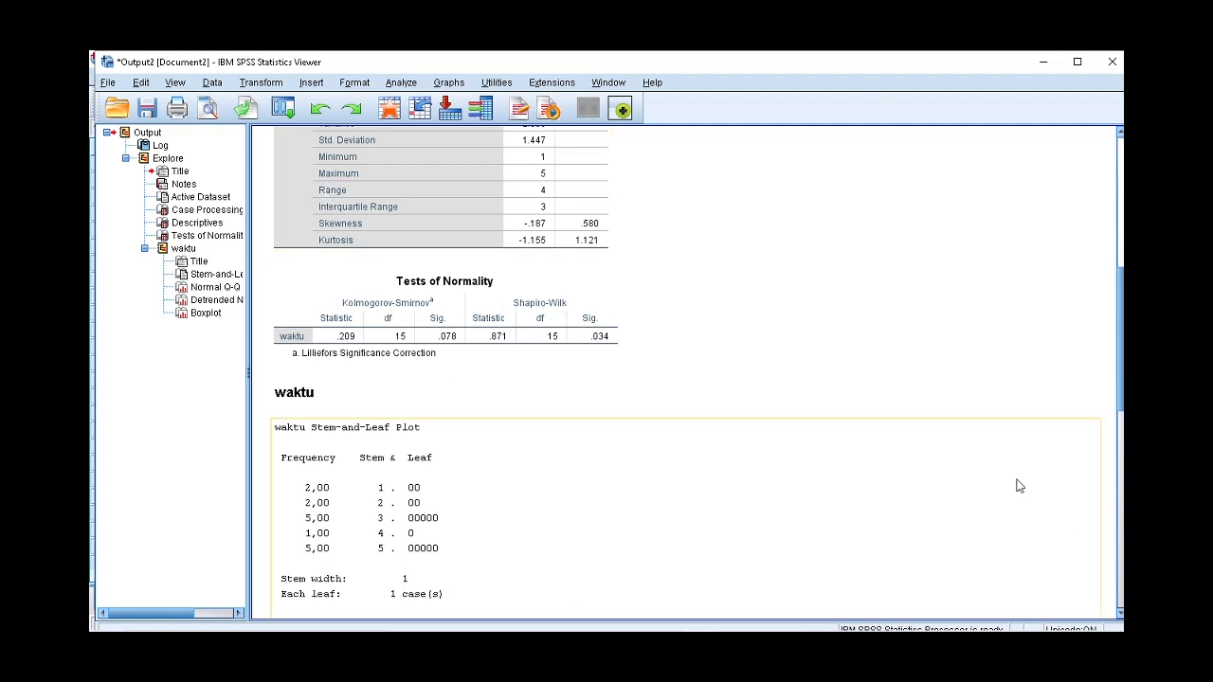
left_click(1112, 62)
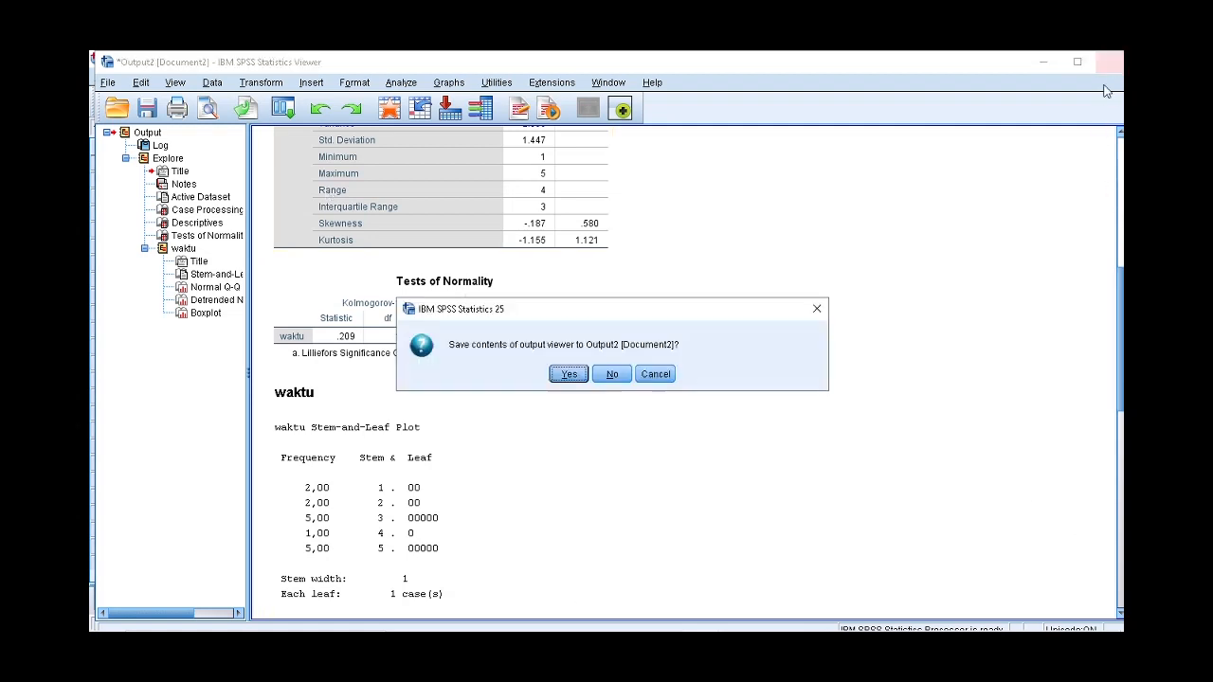
left_click(612, 375)
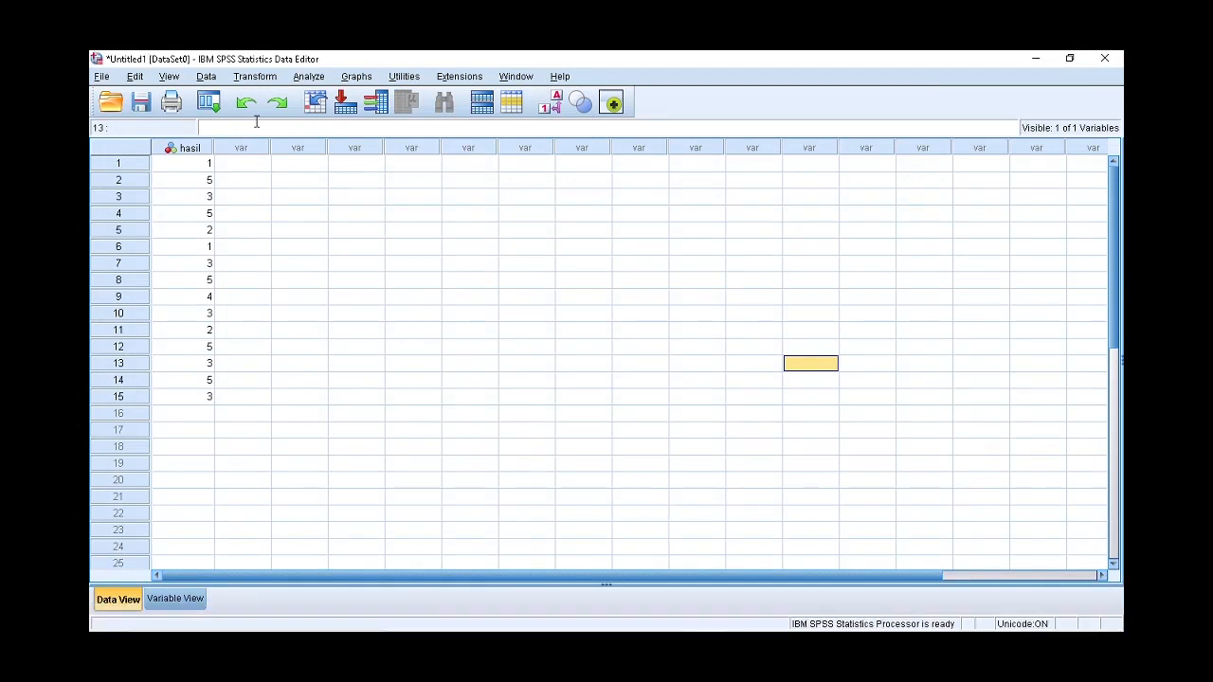
Step: Run a One-Sample T Test on waktu [hasil] with a test value of 3
left_click(308, 78)
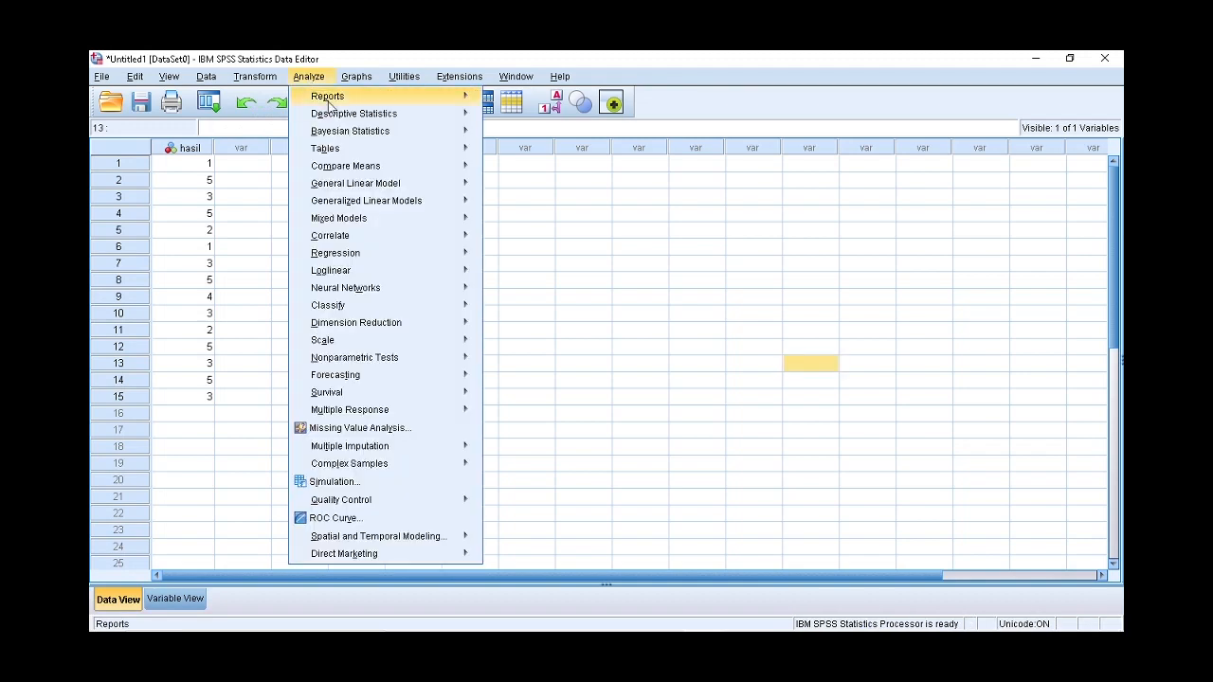
mouse_move(346, 130)
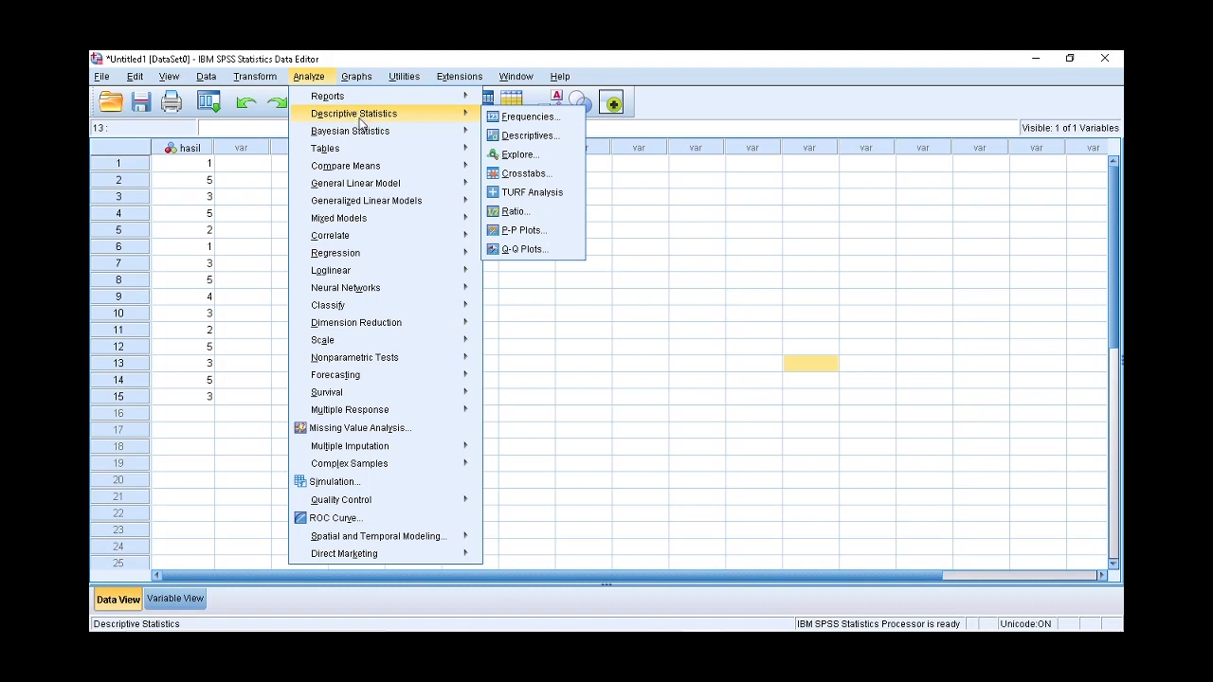
mouse_move(374, 168)
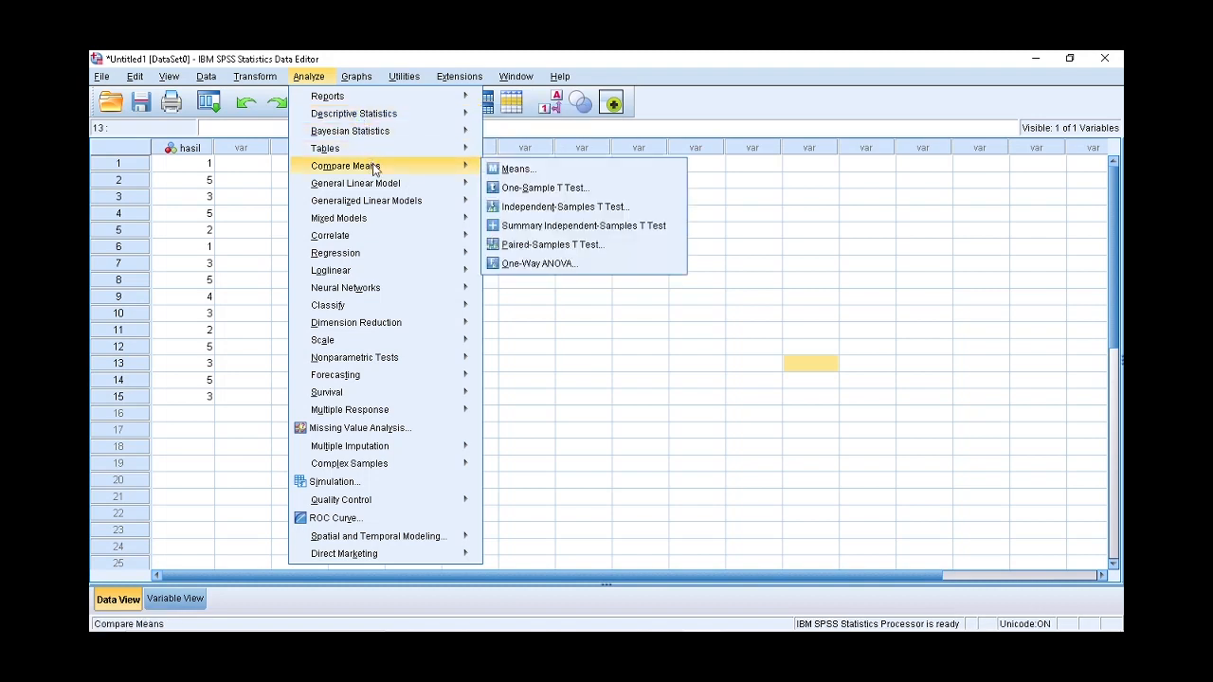
left_click(546, 189)
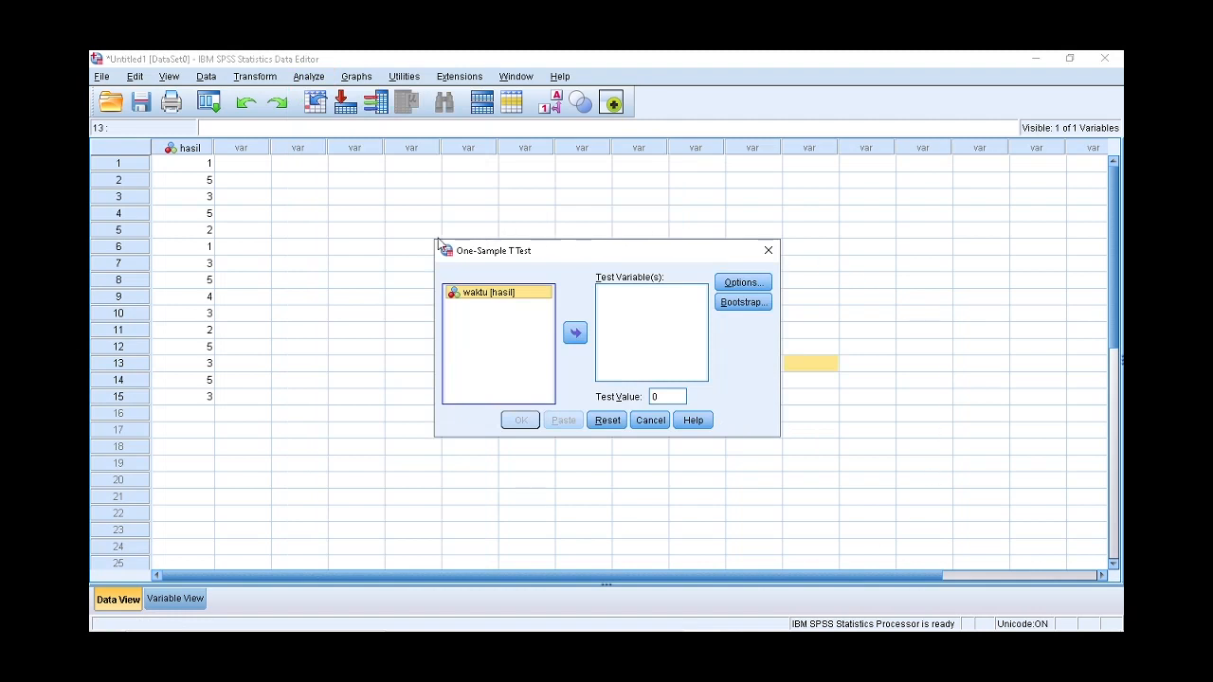
left_click(575, 333)
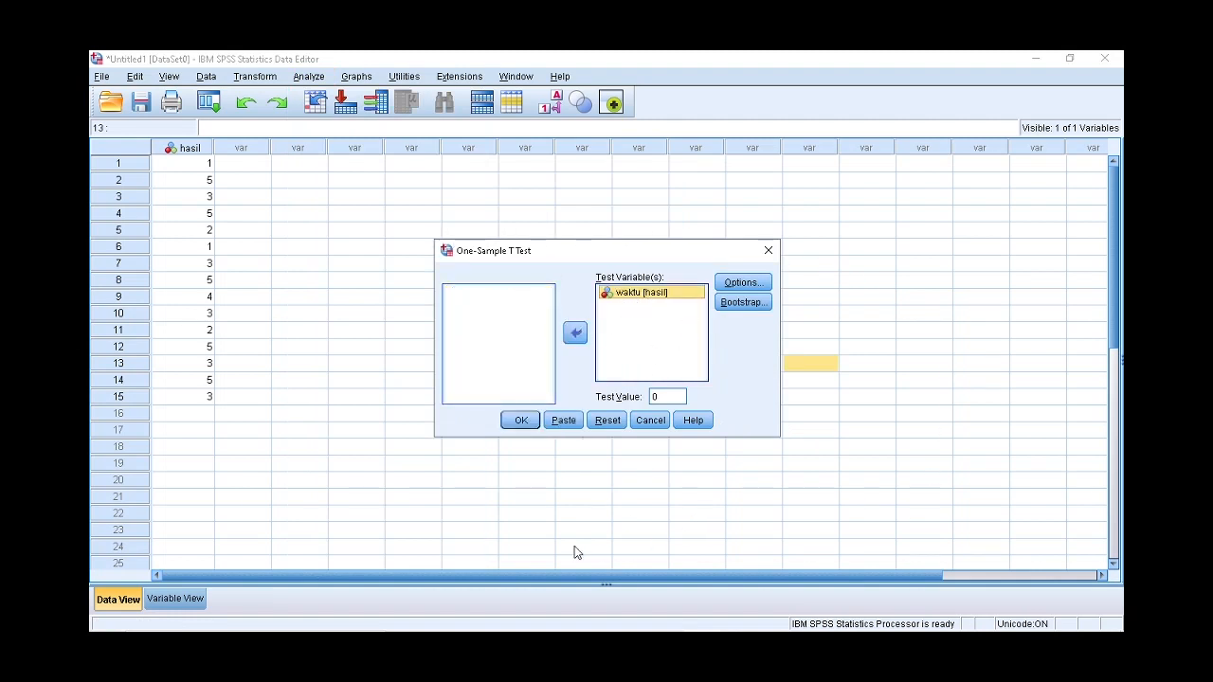
left_click(667, 397)
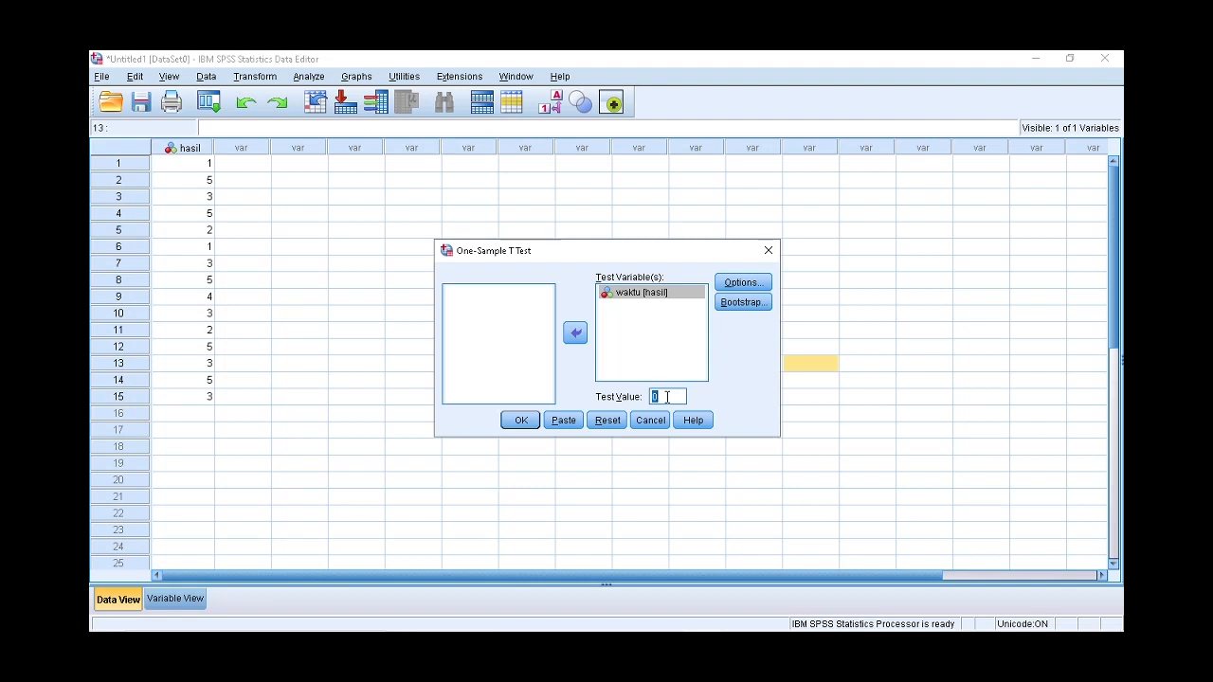
type("3")
left_click(521, 421)
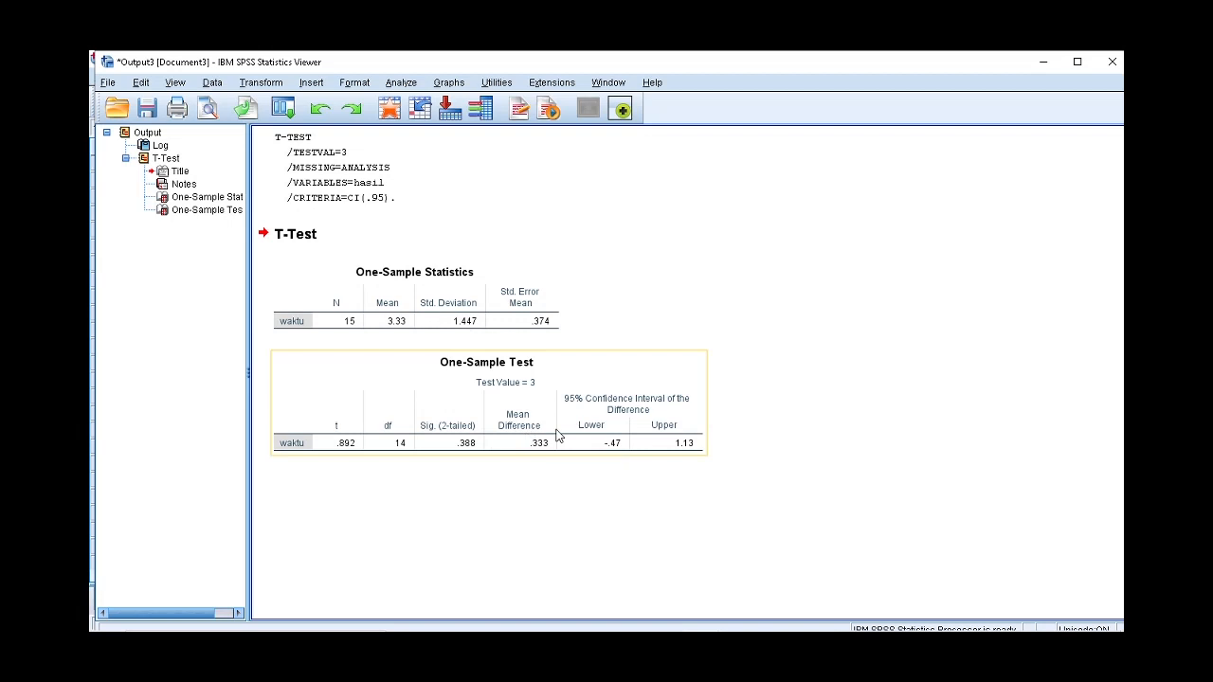
Step: Select the One-Sample Test table in the output and open its copy and edit options
right_click(557, 434)
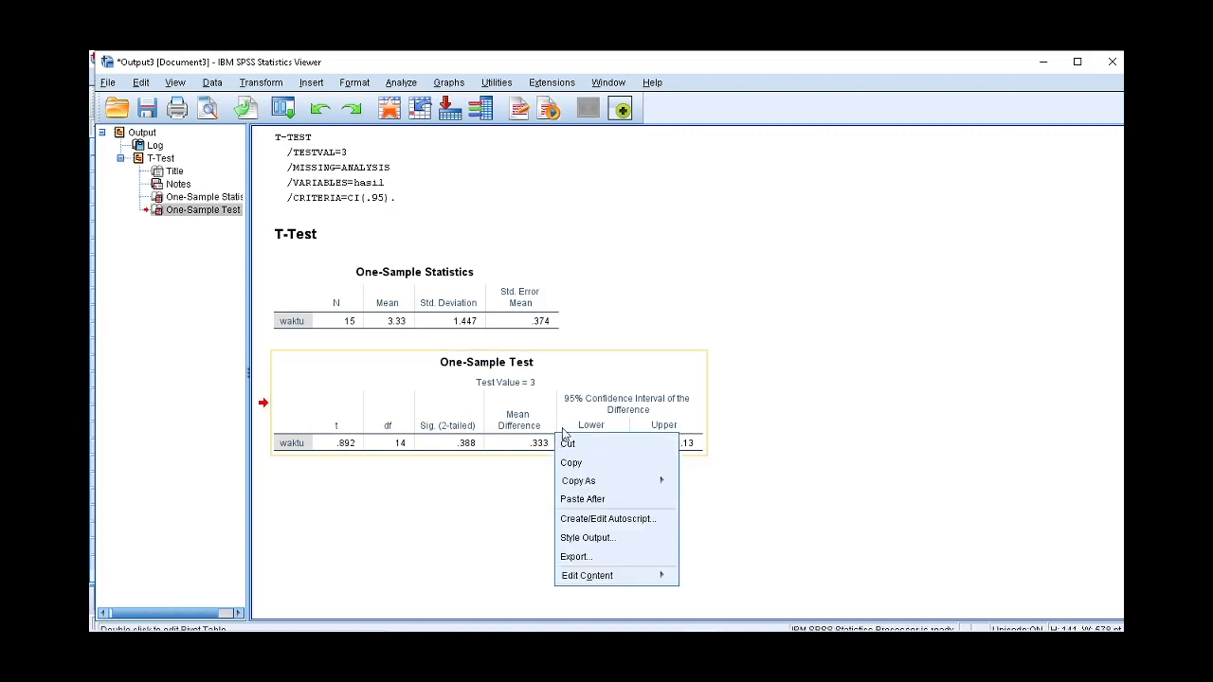